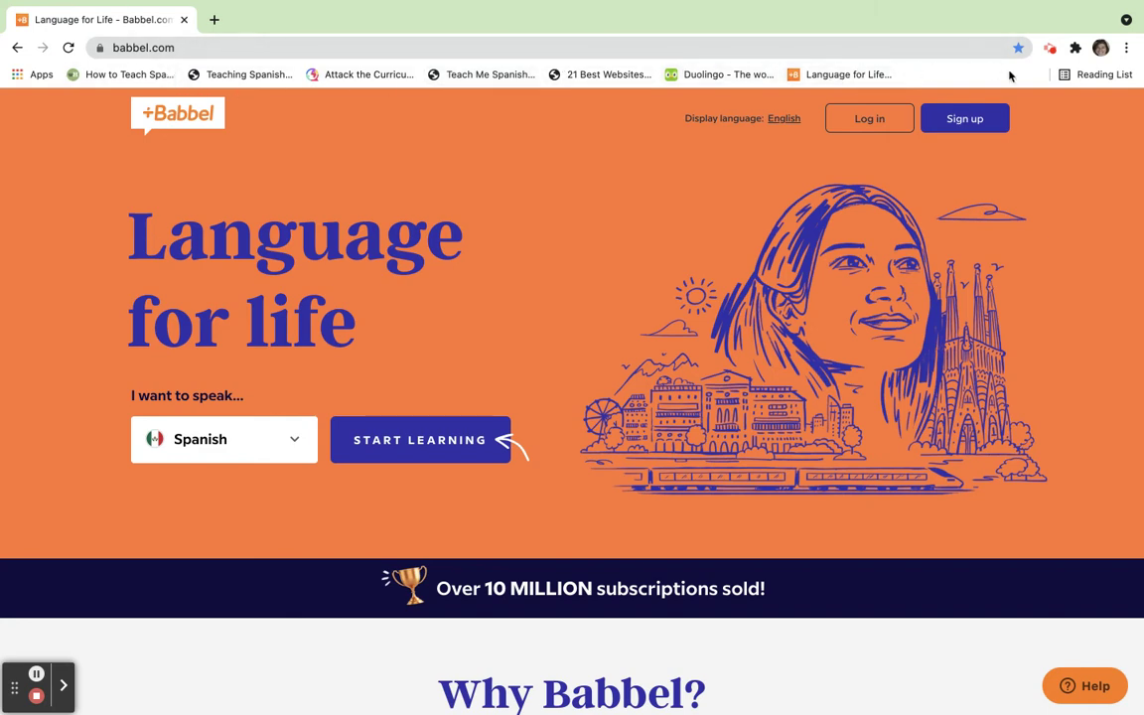
Step: Open the browser's Bookmark Manager
left_click(1126, 48)
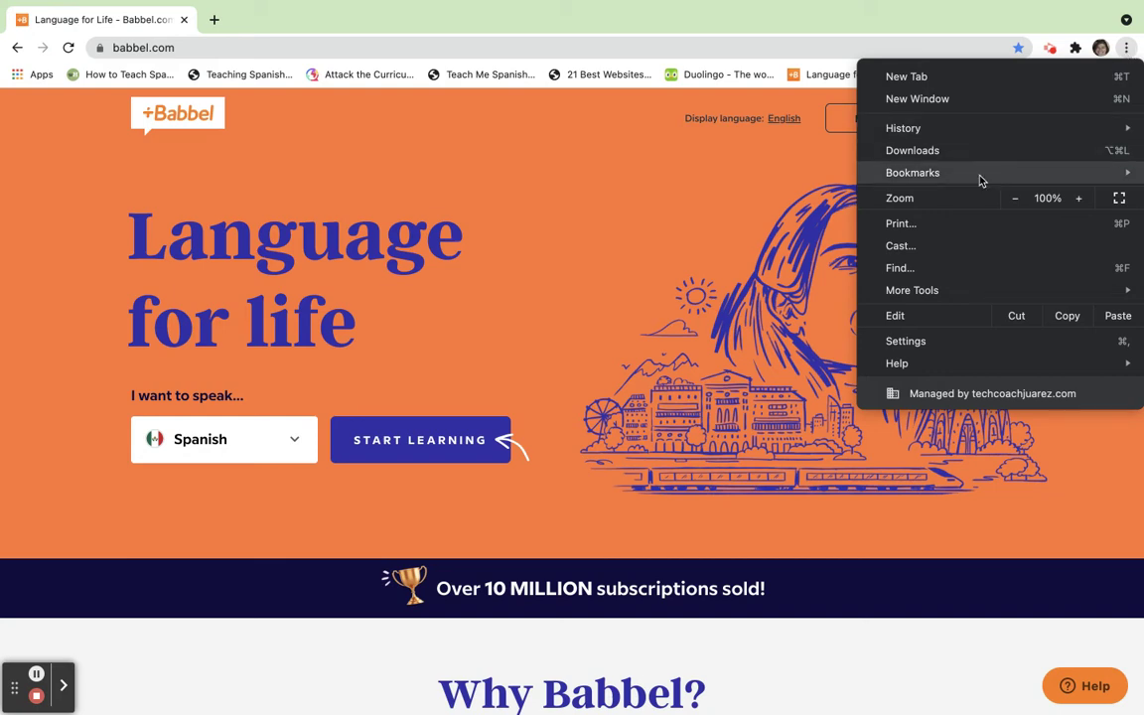
mouse_move(978, 177)
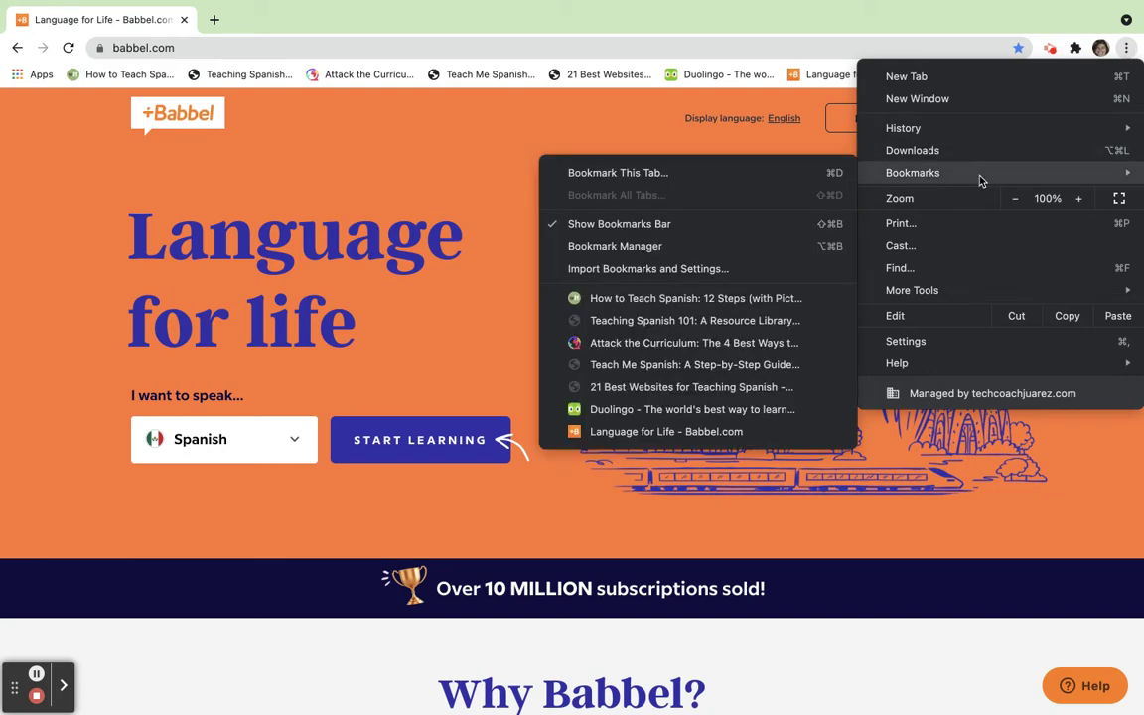
left_click(654, 248)
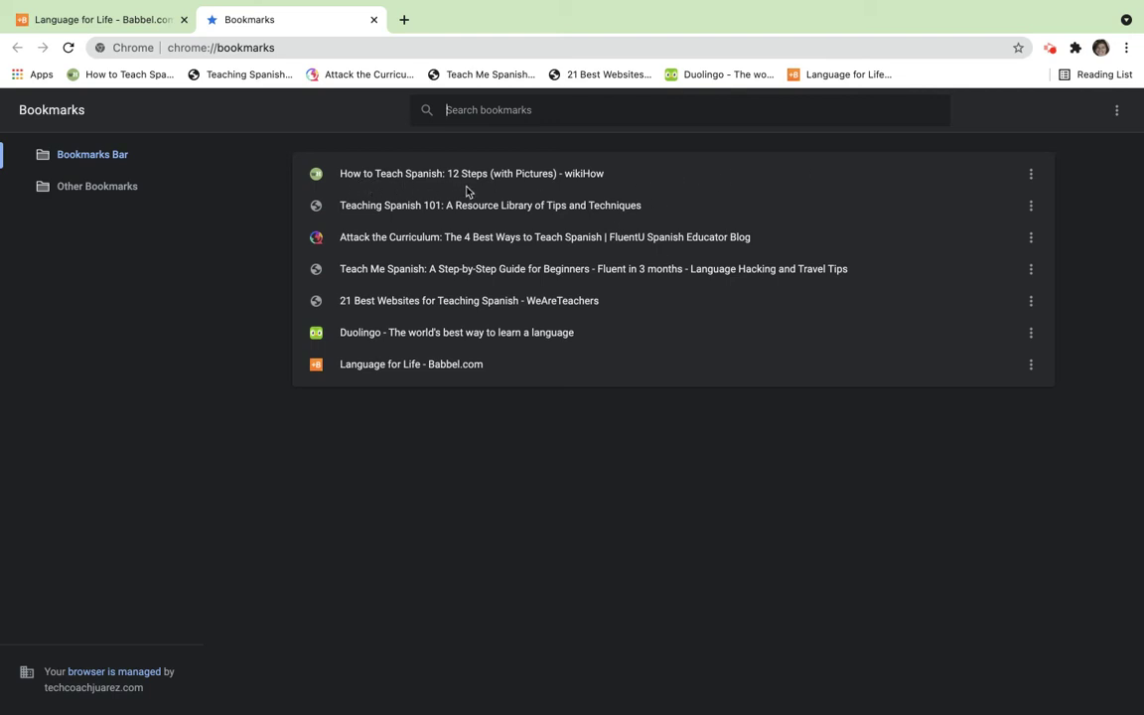
Step: Rename the wikiHow "How to Teach Spanish" bookmark as "12 Steps" and move it directly below the Teaching Spanish 101 bookmark
left_click(1031, 176)
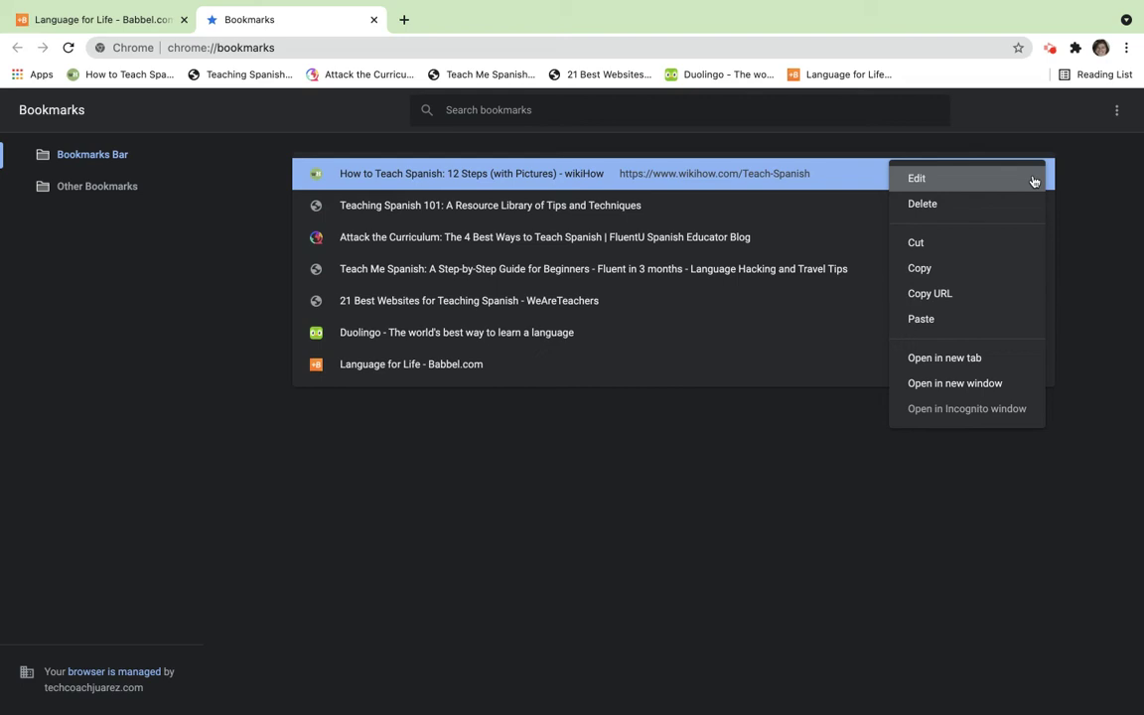
left_click(934, 178)
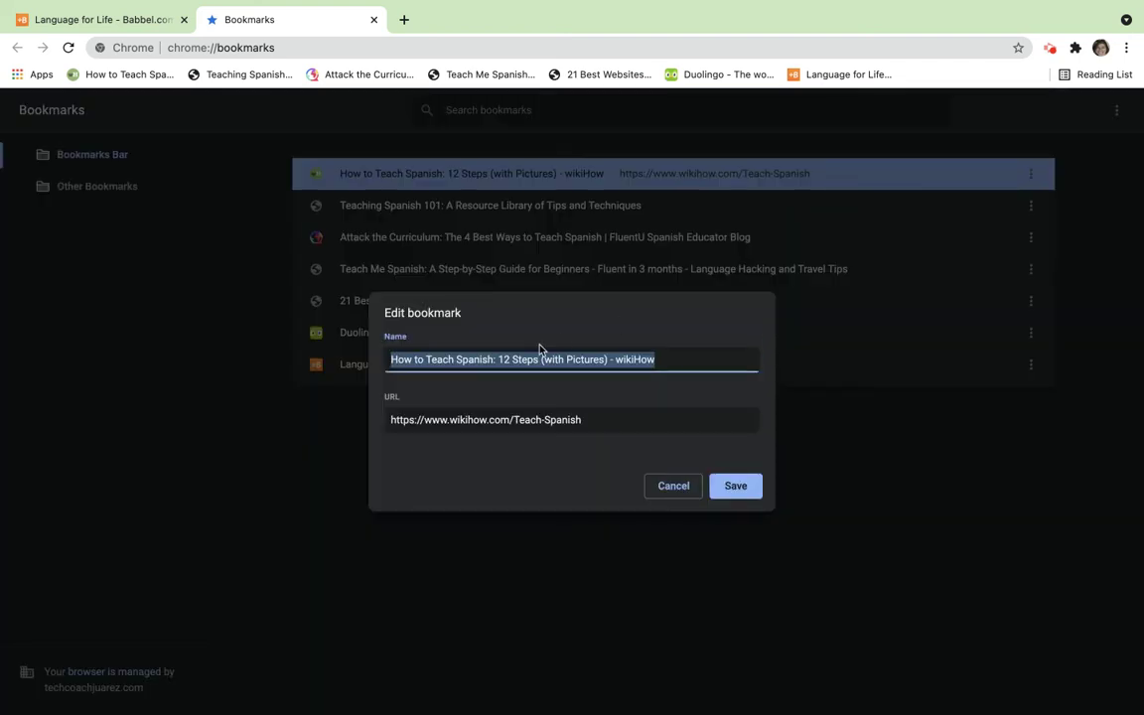
key("Right")
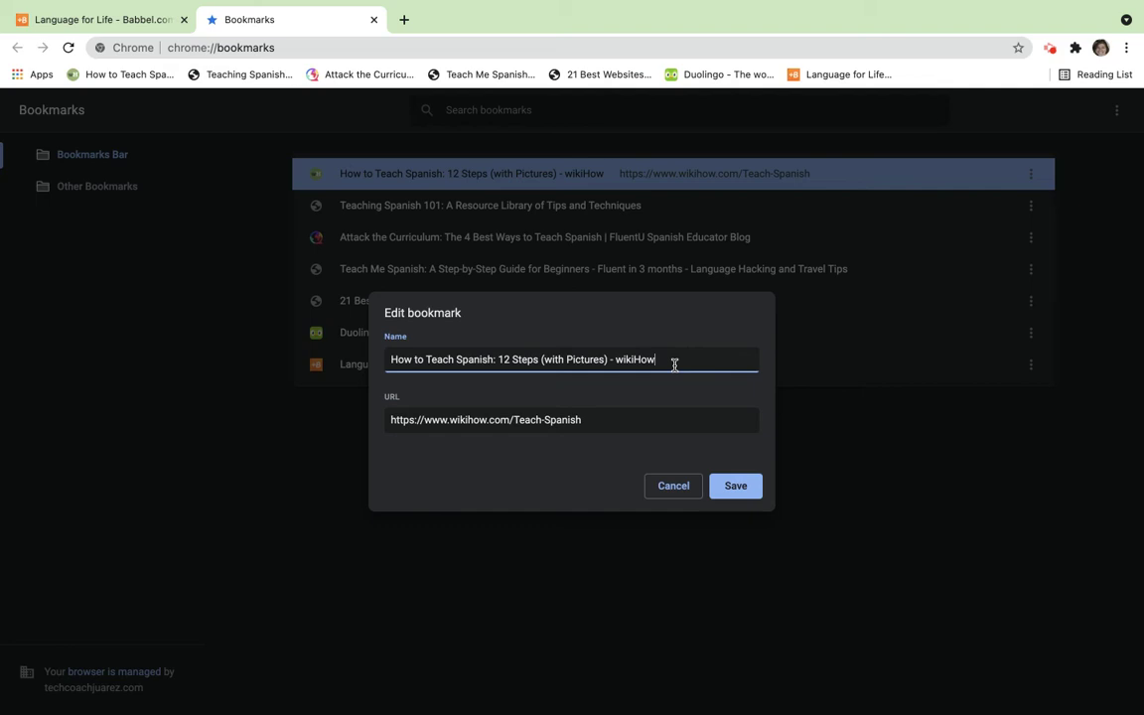
left_click_drag(674, 365, 336, 368)
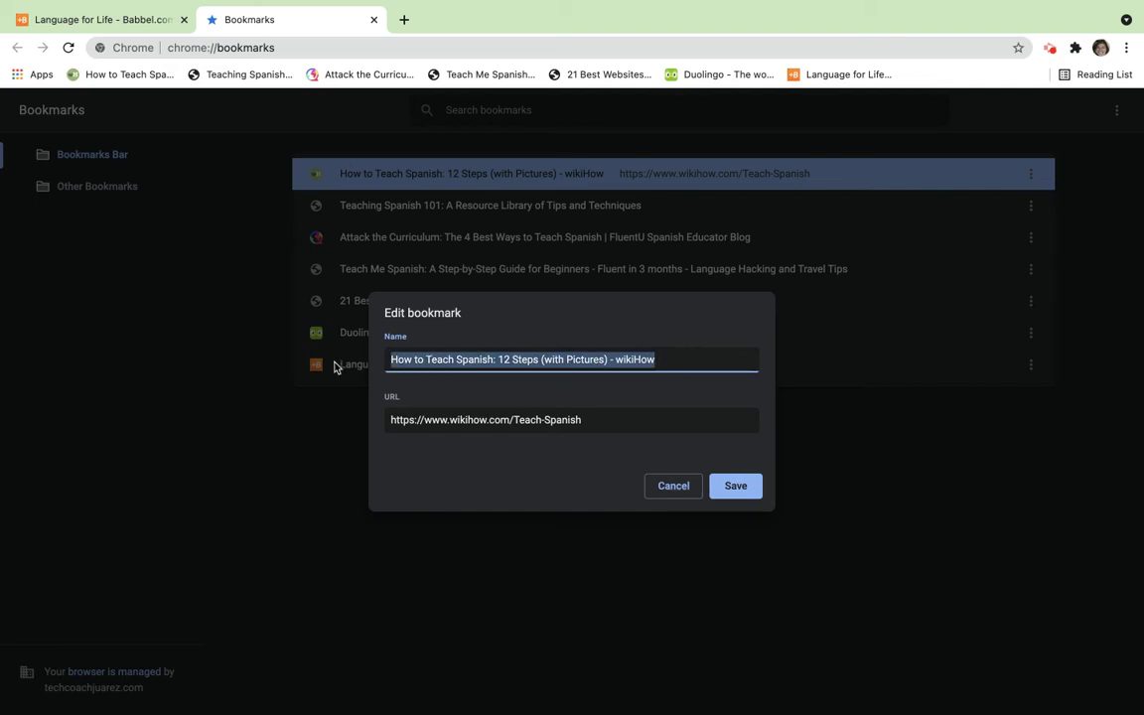
type("12 Steps")
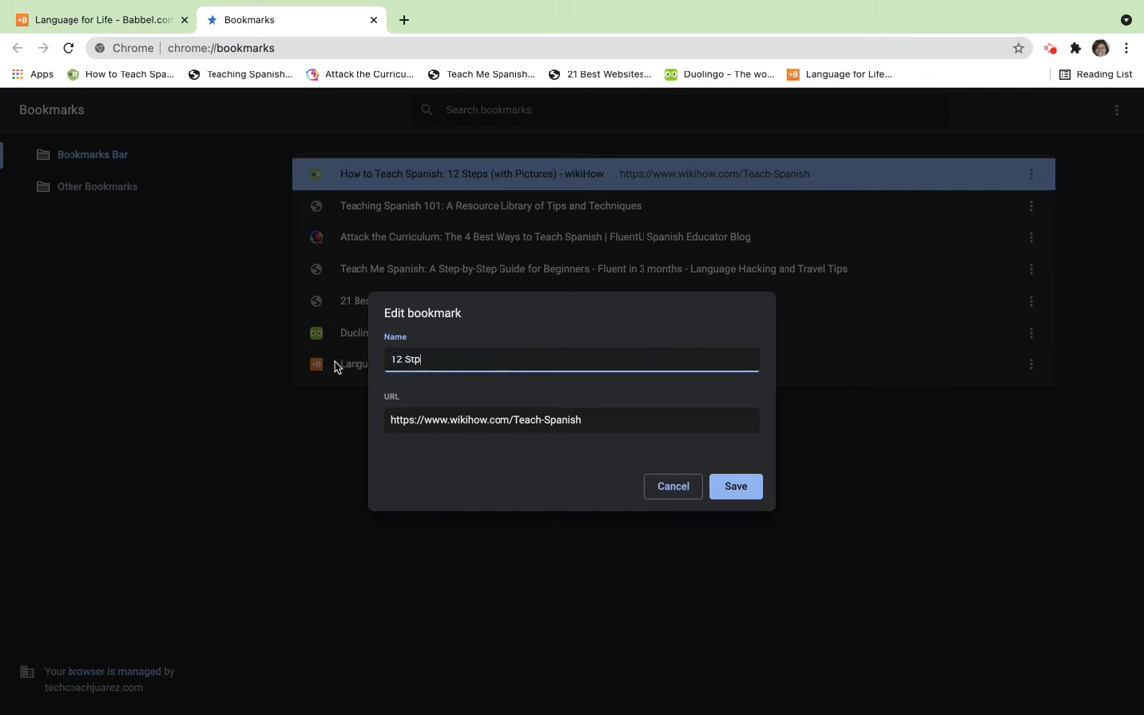
left_click(735, 485)
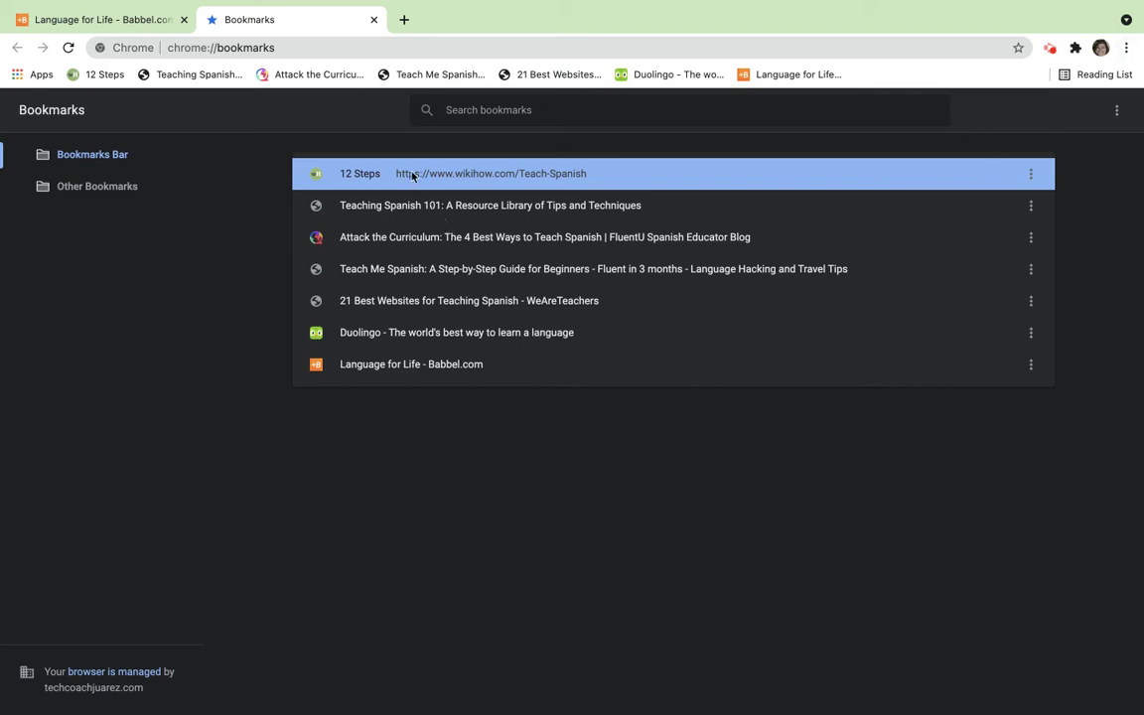
left_click_drag(411, 173, 408, 235)
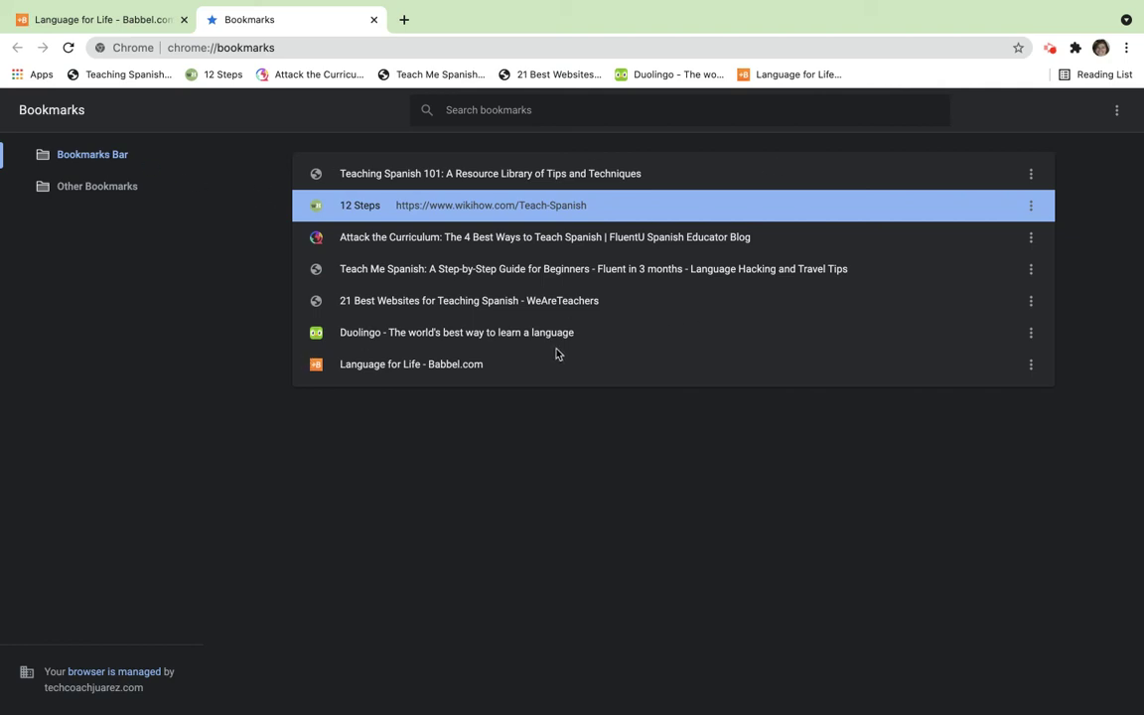
Step: Add a new bookmark folder named "Spanish Programs" to the Bookmarks Bar
left_click(1119, 113)
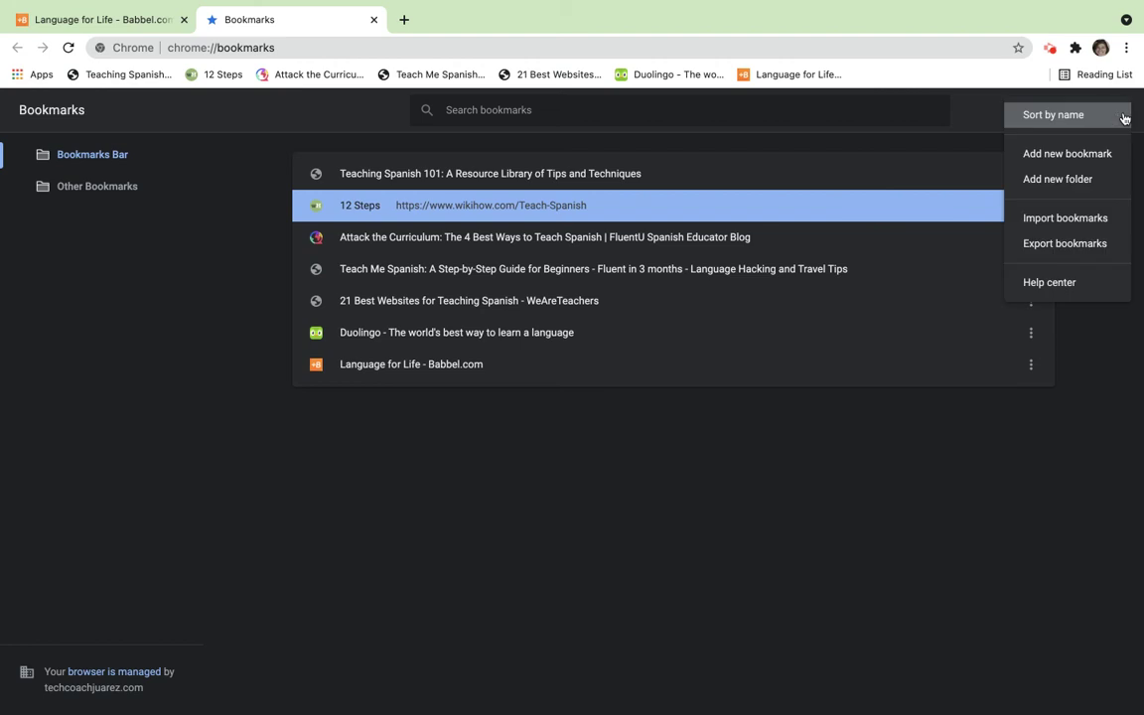
left_click(1087, 178)
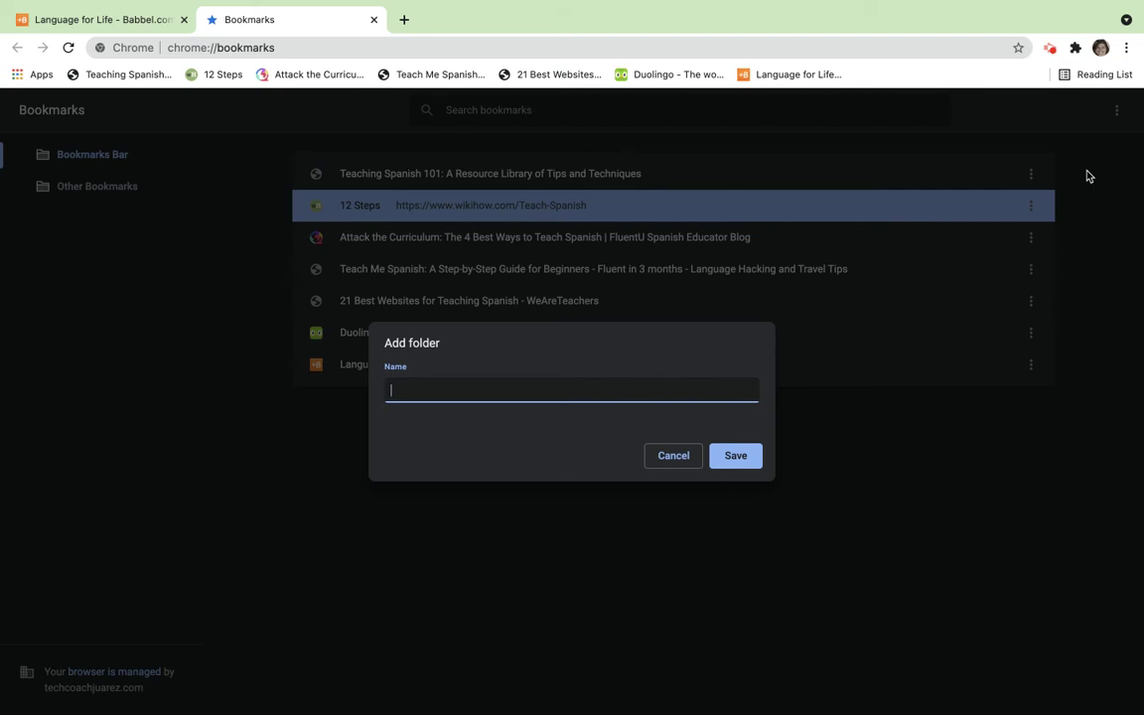
type("Spn")
key("BackSpace")
type("anish Programs")
left_click(735, 455)
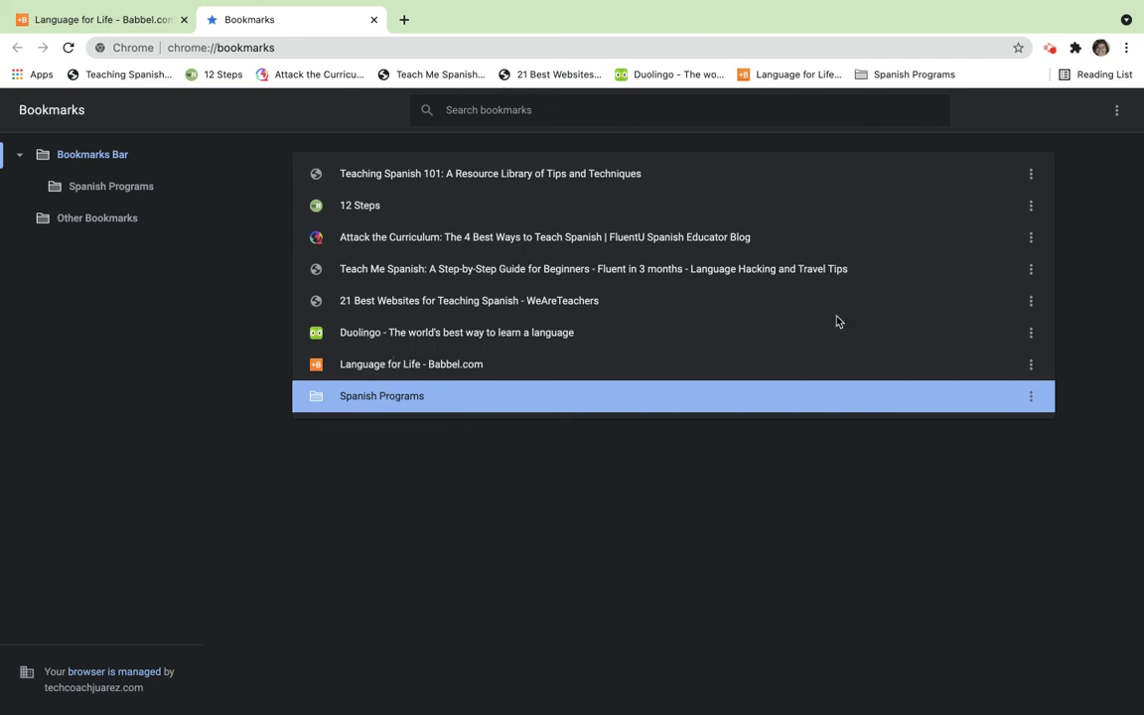
Step: Shorten the name of the Duolingo bookmark to "Duolingo" and save it
left_click(1031, 332)
left_click(916, 337)
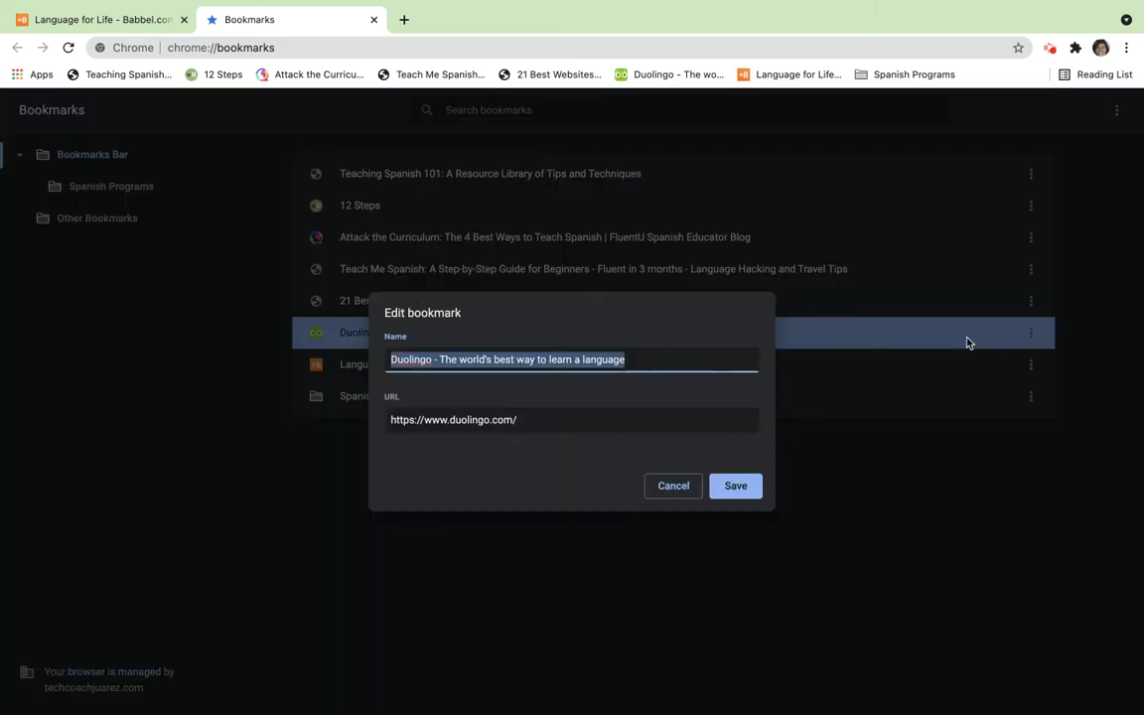
left_click(709, 358)
key("BackSpace")
key("BackSpace")
key("BackSpace")
key("BackSpace")
key("BackSpace")
key("BackSpace")
key("BackSpace")
key("BackSpace")
key("BackSpace")
key("BackSpace")
key("BackSpace")
key("BackSpace")
key("BackSpace")
key("BackSpace")
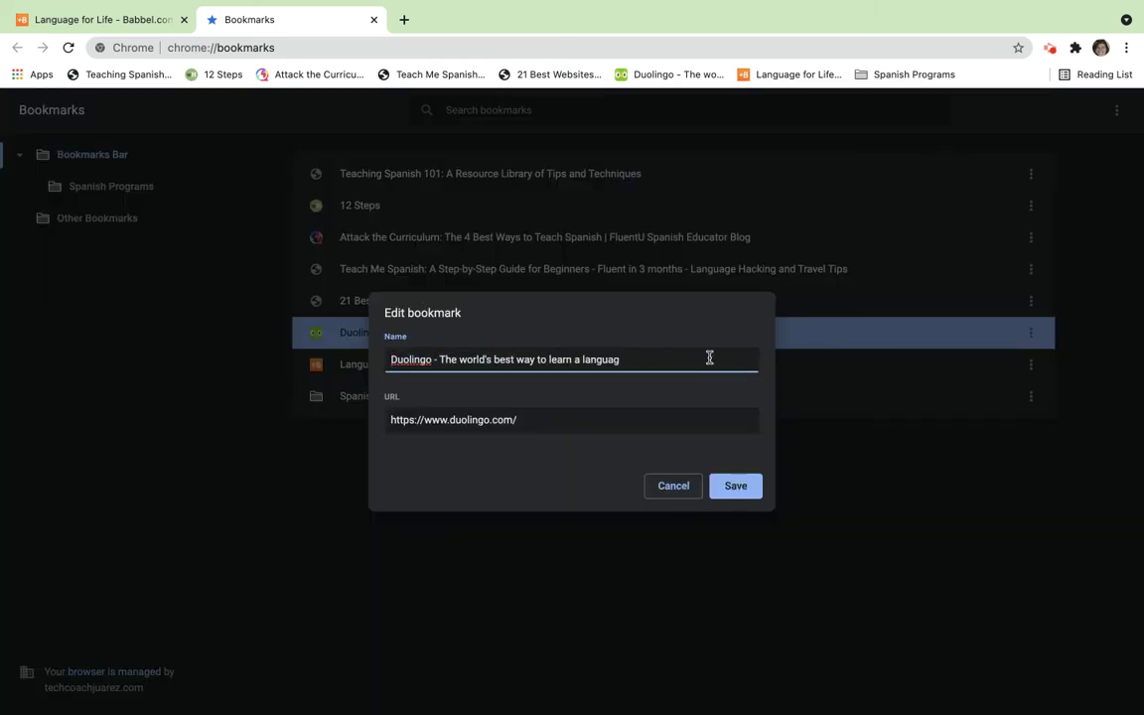
key("BackSpace")
key("BackSpace")
key("BackSpace")
key("BackSpace")
key("BackSpace")
key("BackSpace")
key("BackSpace")
key("BackSpace")
key("BackSpace")
key("BackSpace")
key("BackSpace")
key("BackSpace")
key("BackSpace")
key("BackSpace")
key("BackSpace")
key("BackSpace")
key("BackSpace")
key("BackSpace")
key("BackSpace")
key("BackSpace")
key("BackSpace")
key("BackSpace")
key("BackSpace")
key("BackSpace")
key("BackSpace")
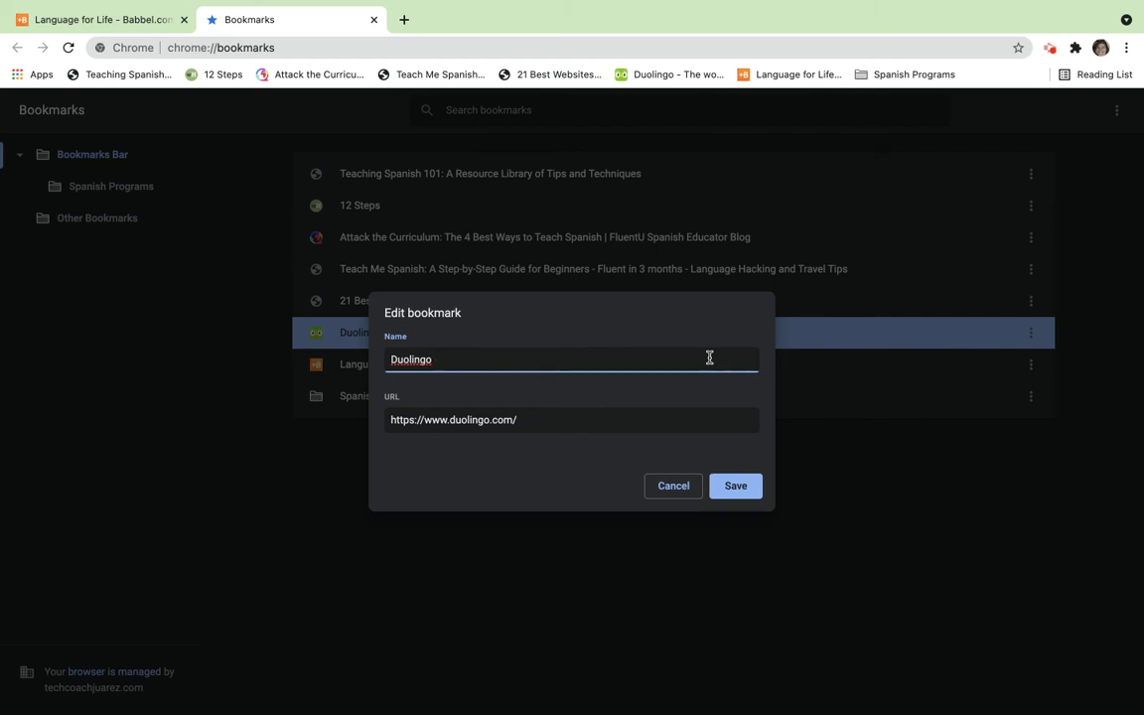
left_click(735, 489)
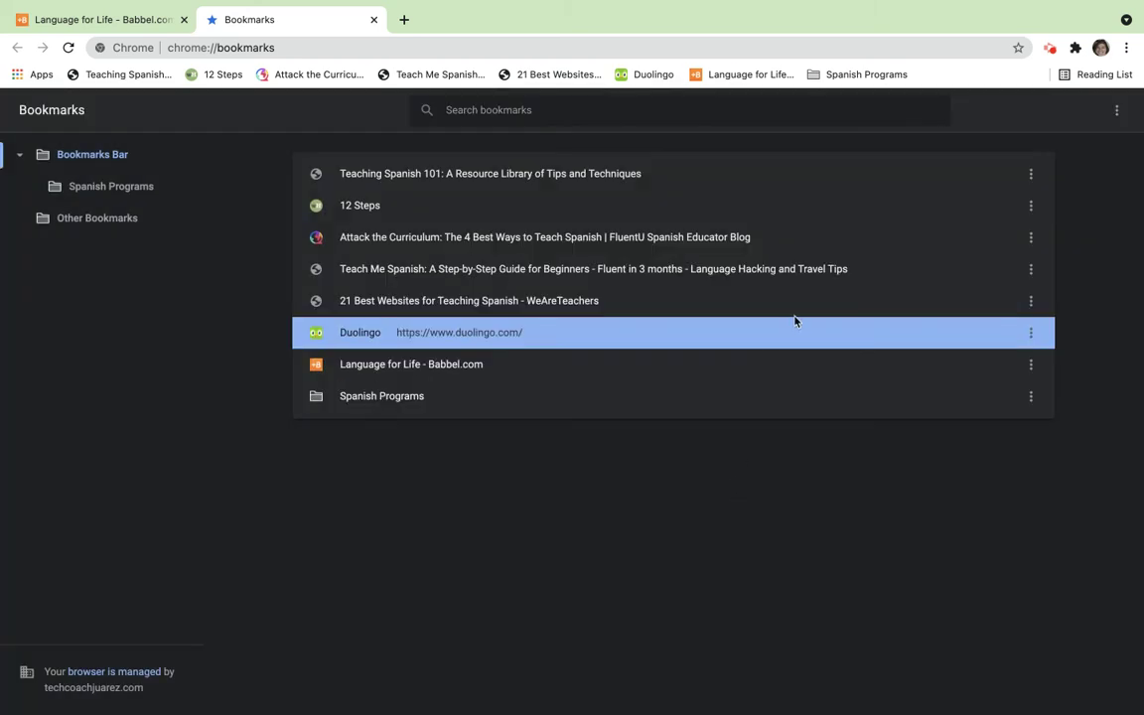
Step: Rename the "Language for Life - Babbel.com" bookmark as "Babbel" and save it
left_click(1030, 364)
left_click(968, 361)
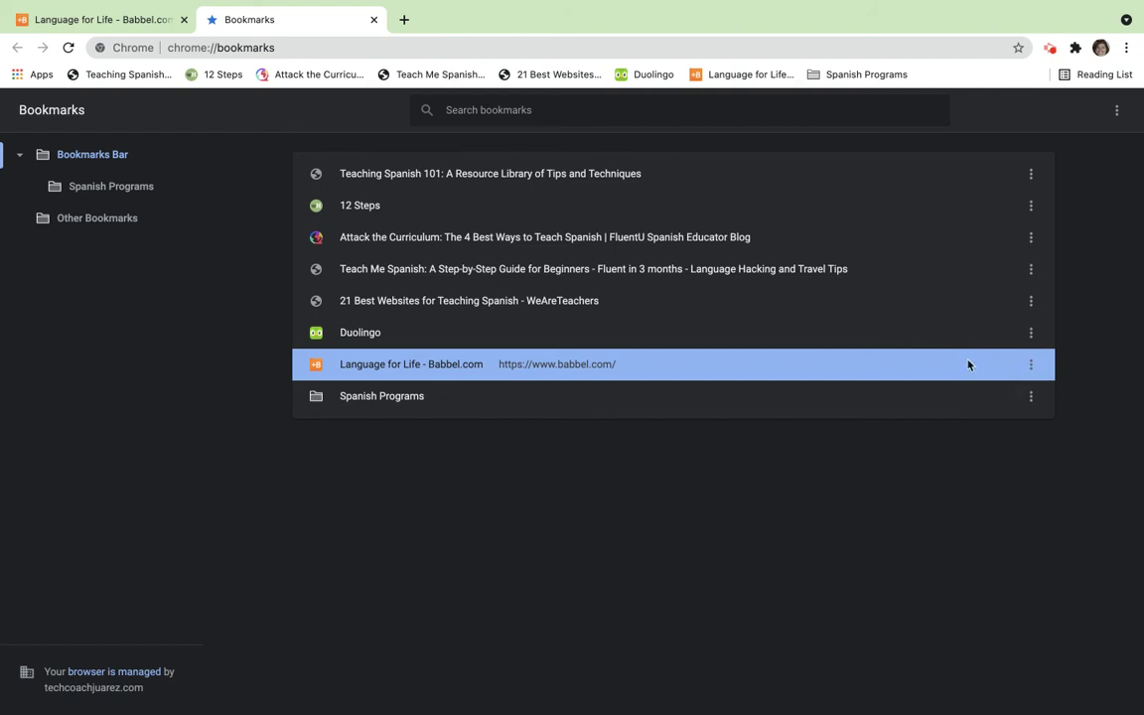
left_click(1030, 365)
left_click(1002, 369)
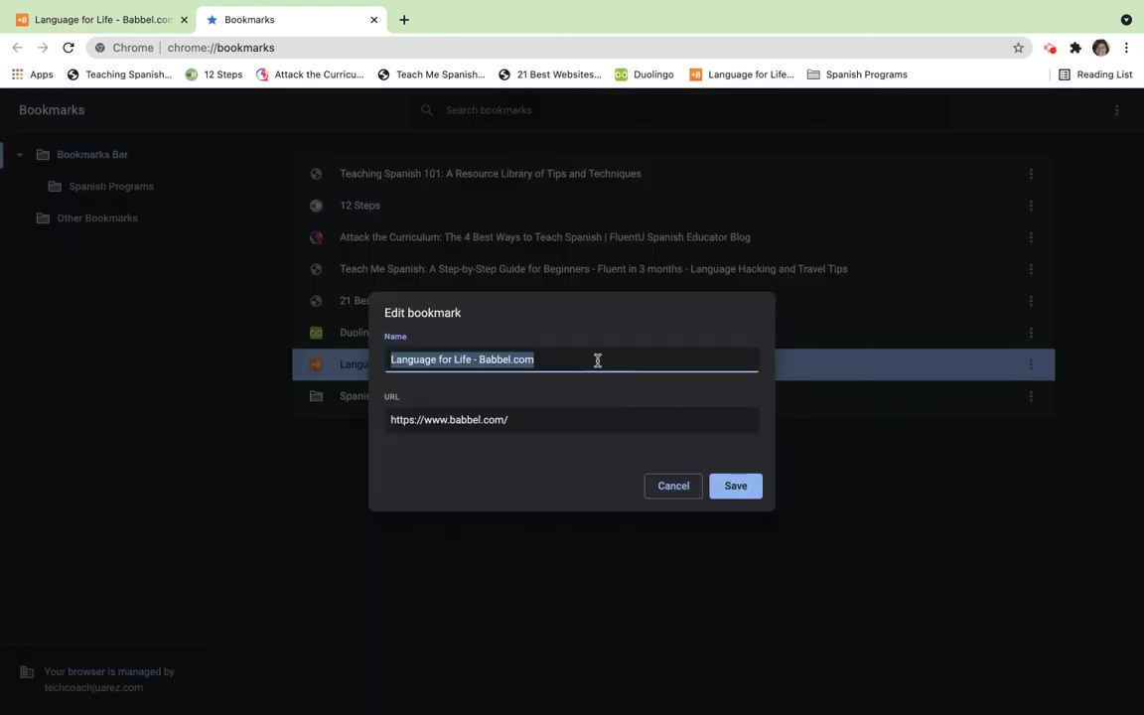
type("Babbel")
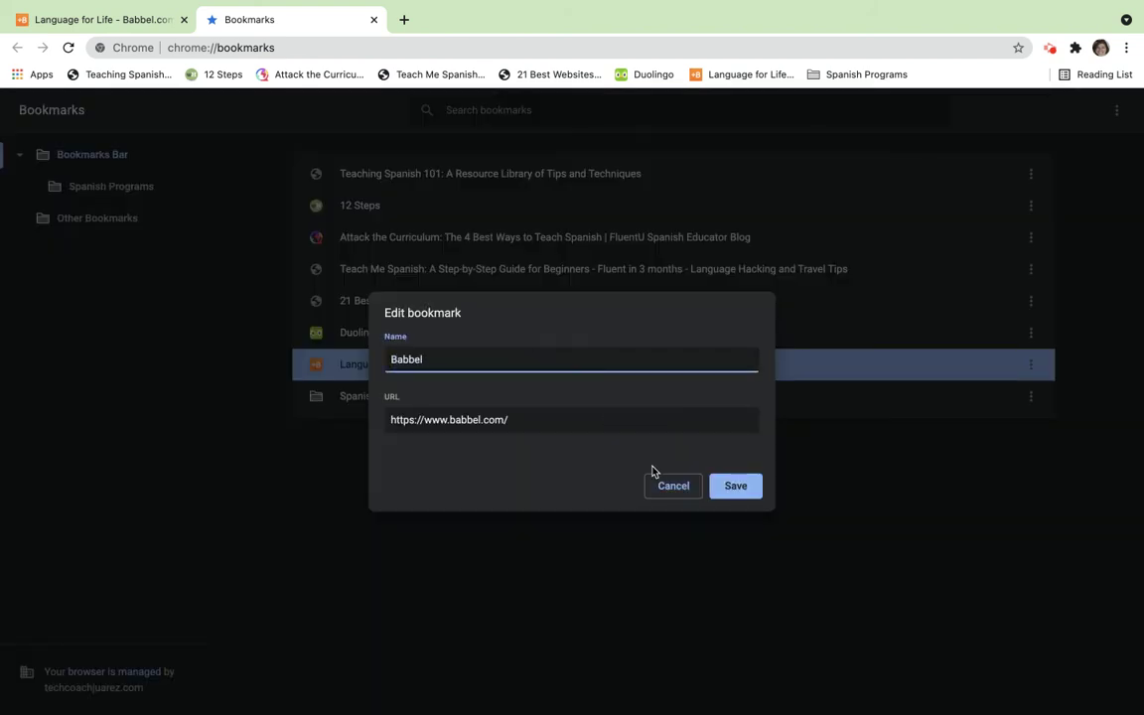
left_click(741, 489)
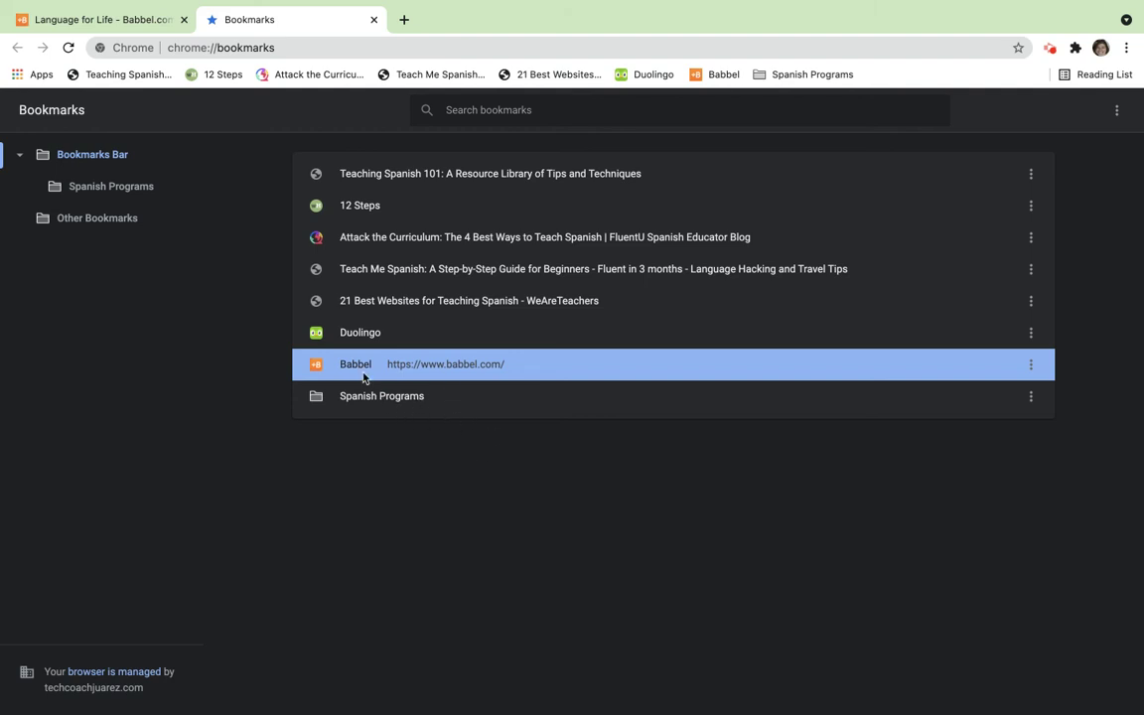
Step: Move the Babbel and Duolingo bookmarks into the Spanish Programs folder and check the folder's contents on the bookmarks bar
left_click_drag(352, 367, 361, 394)
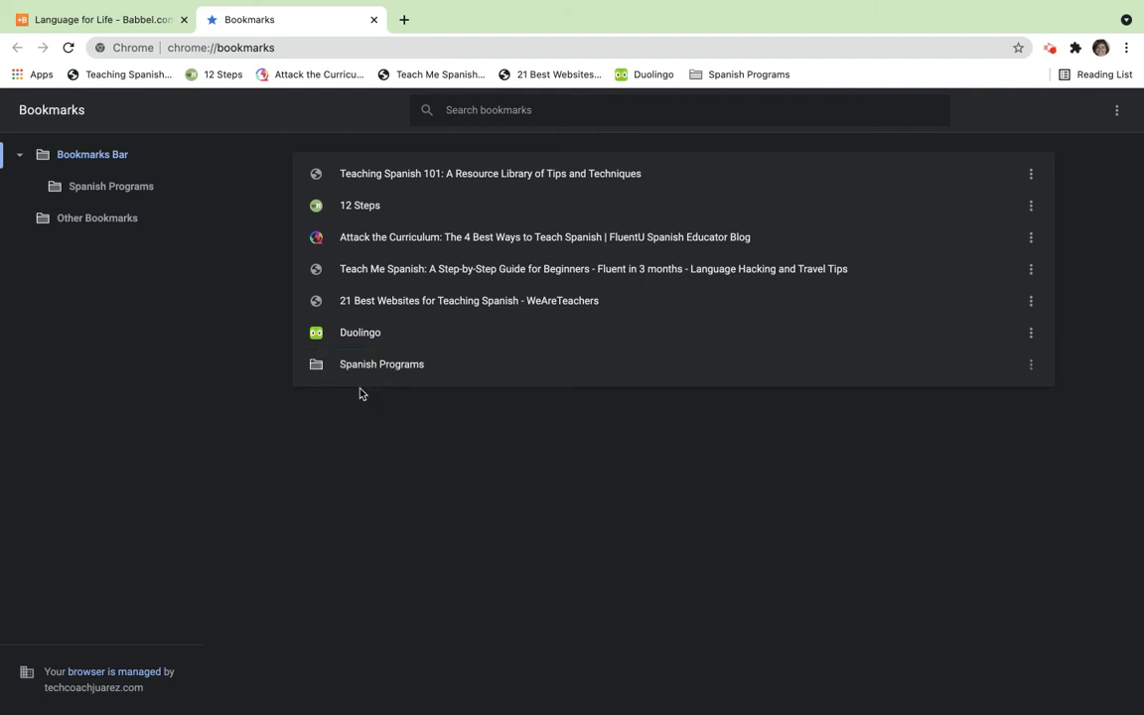
left_click_drag(370, 331, 371, 361)
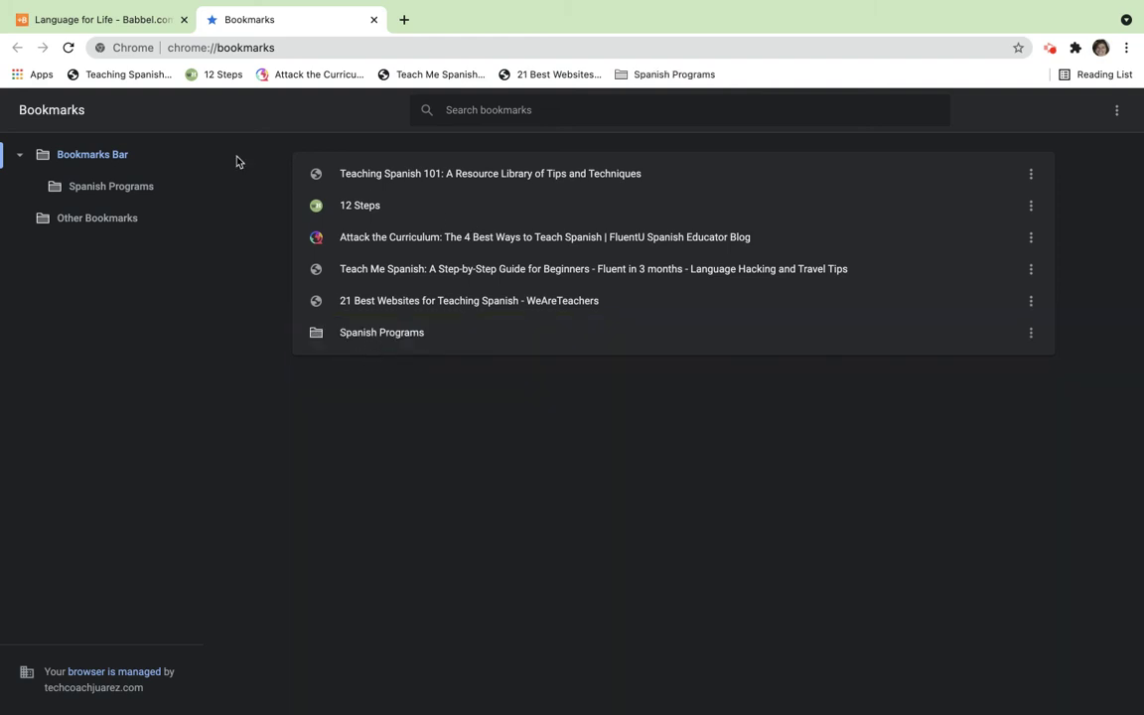
left_click(635, 80)
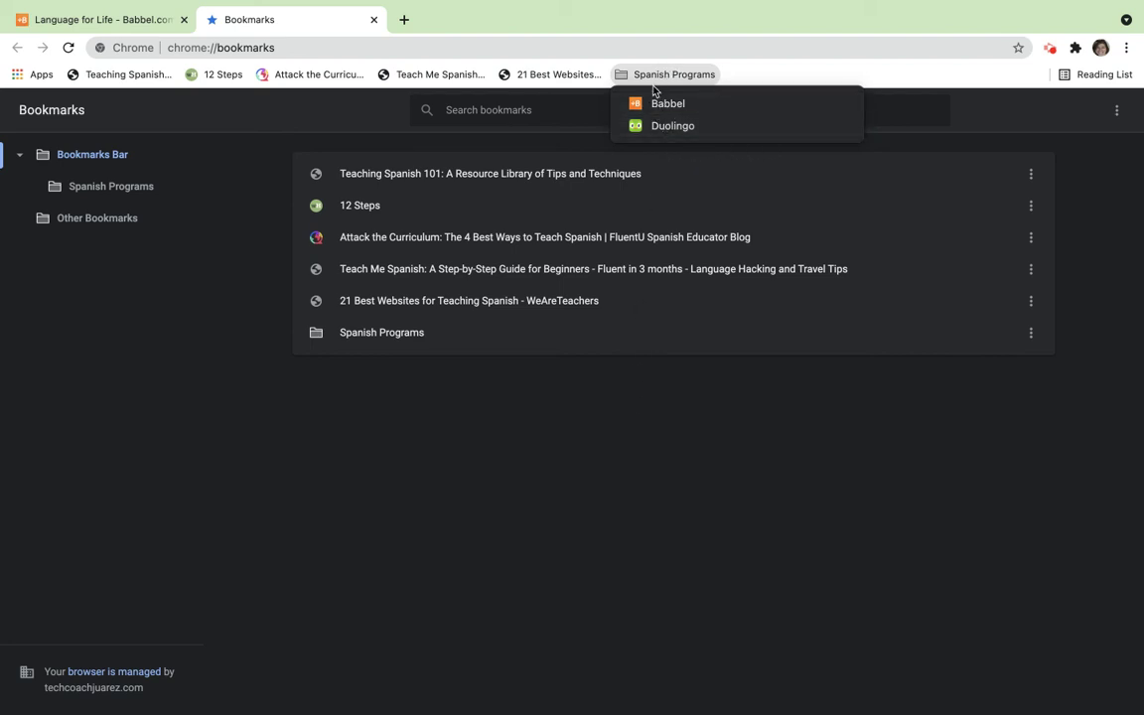
left_click(743, 73)
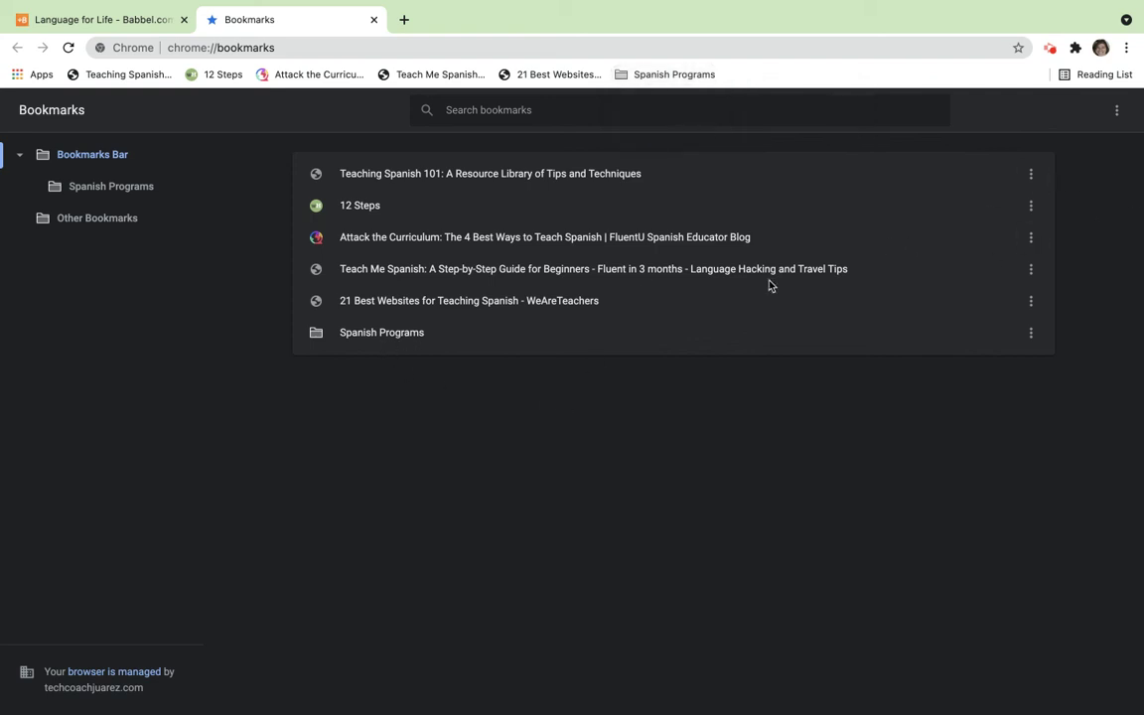
left_click(1118, 111)
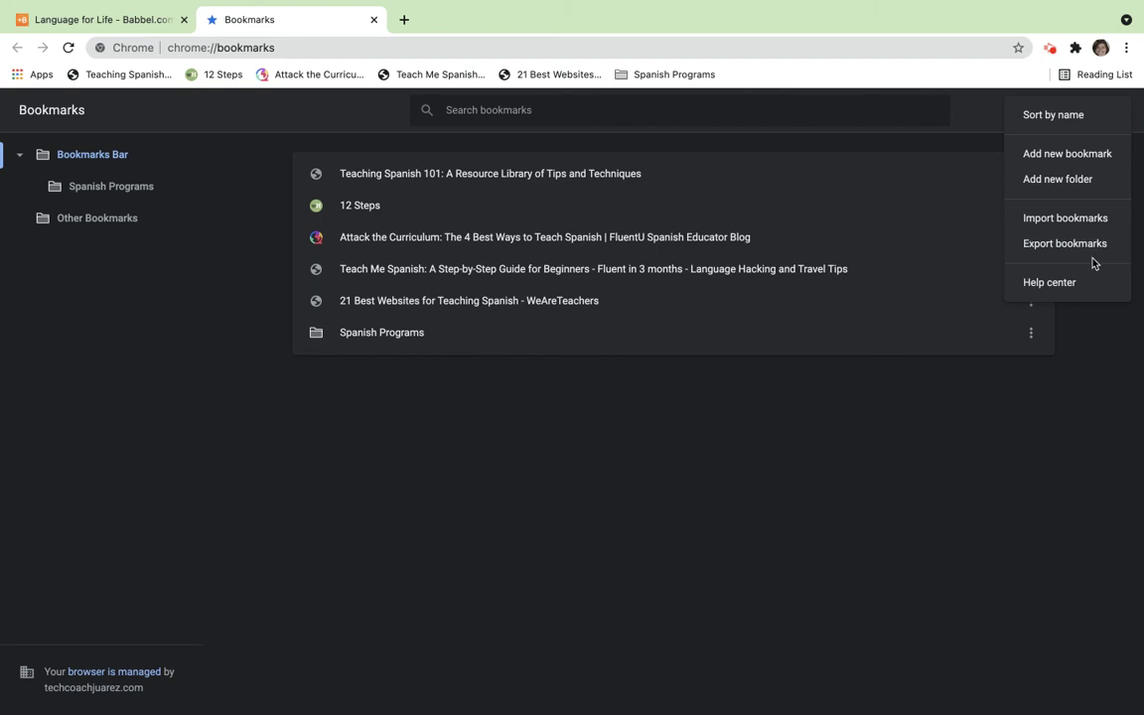
left_click(813, 429)
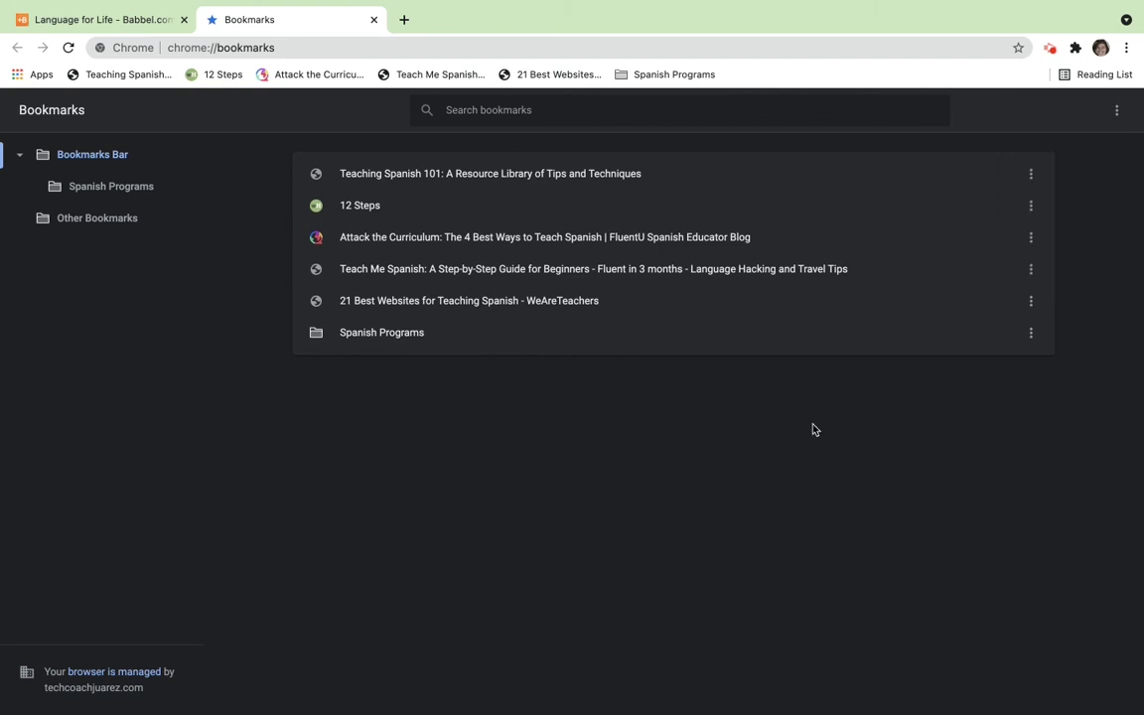
left_click(668, 77)
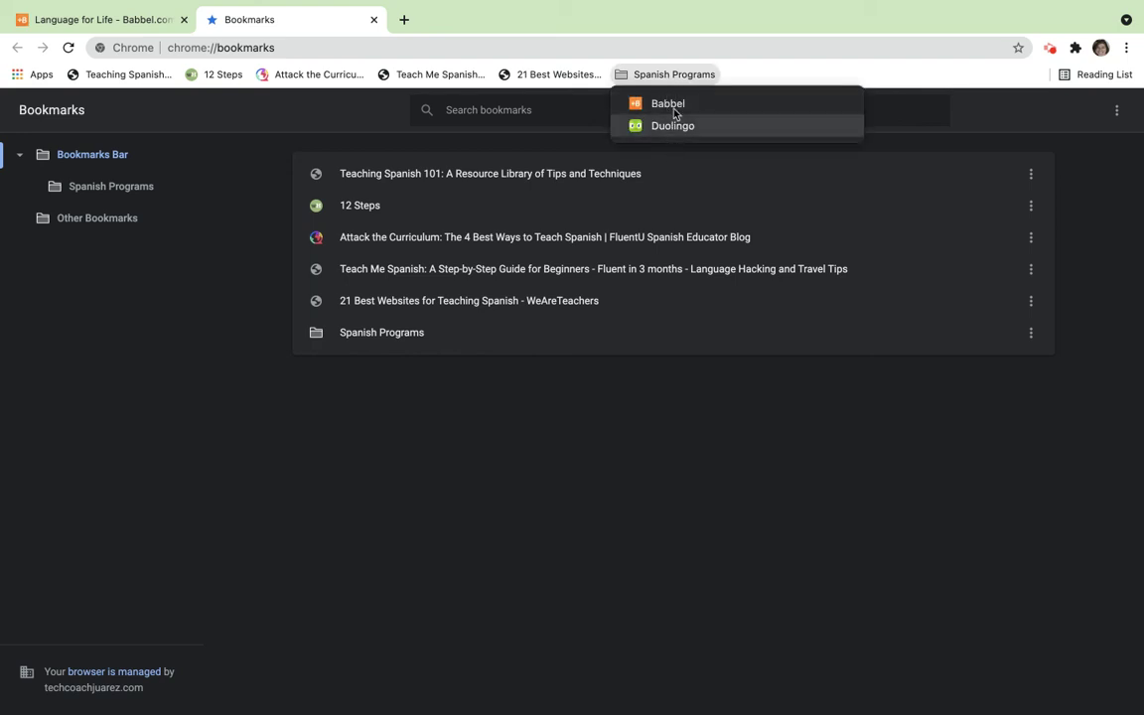
left_click(750, 74)
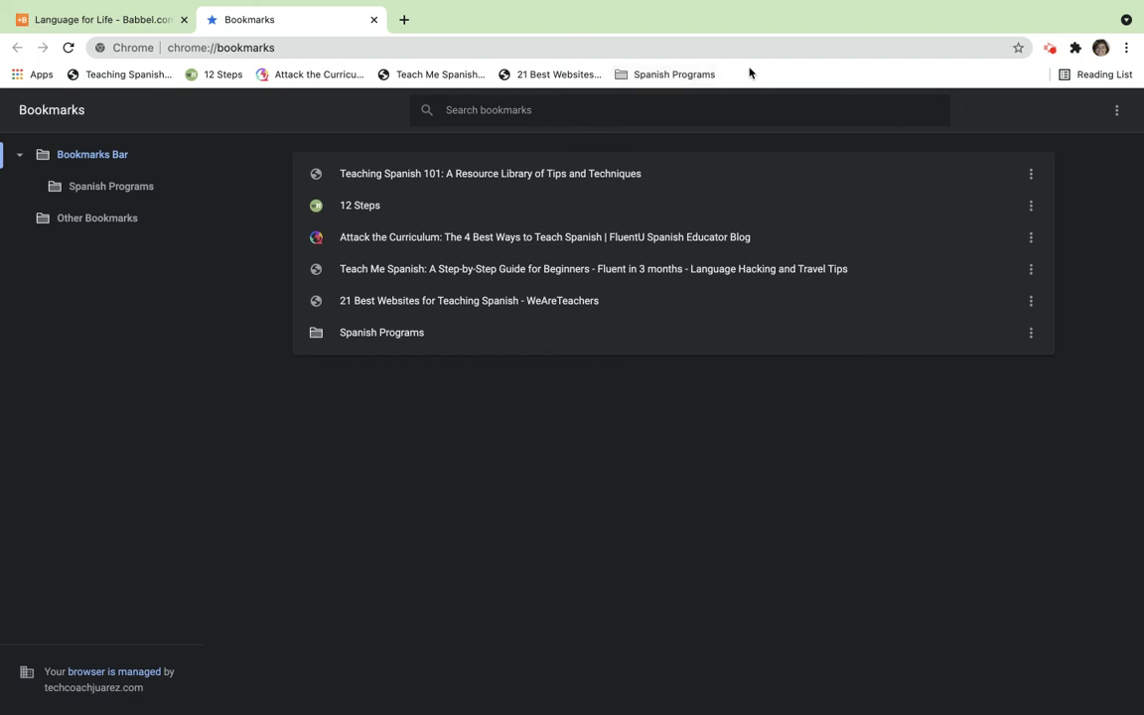
Step: Search the bookmarks for "12 steps"
left_click(541, 111)
left_click(513, 111)
type("12 s")
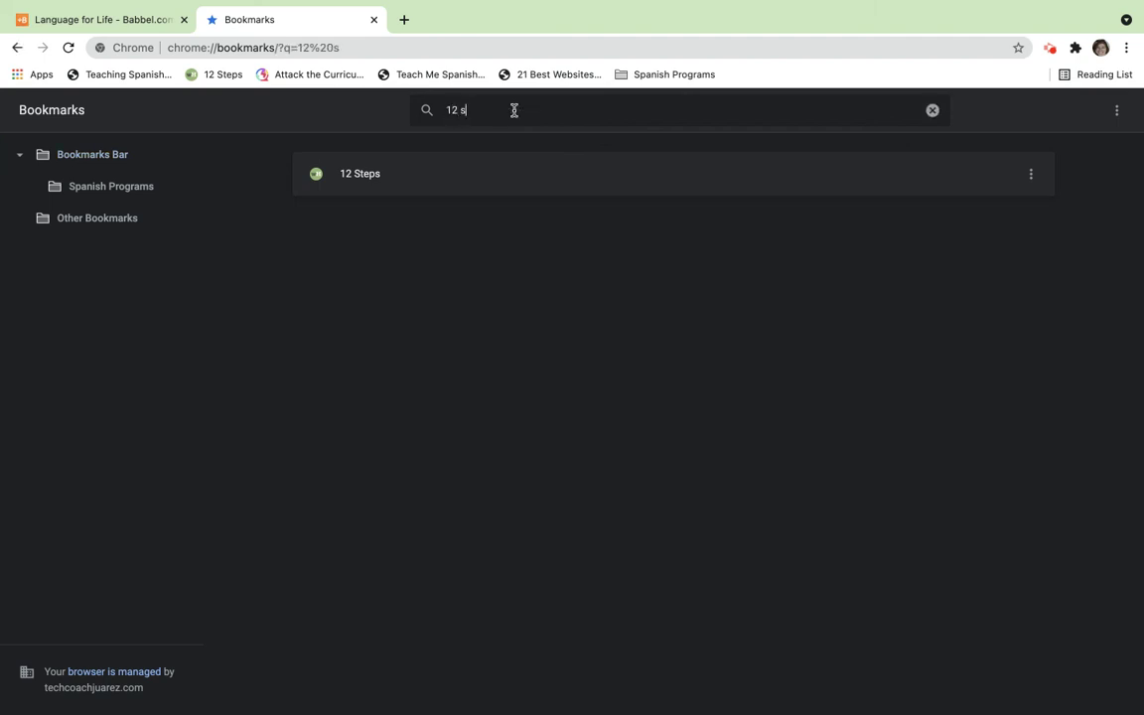
type("teps")
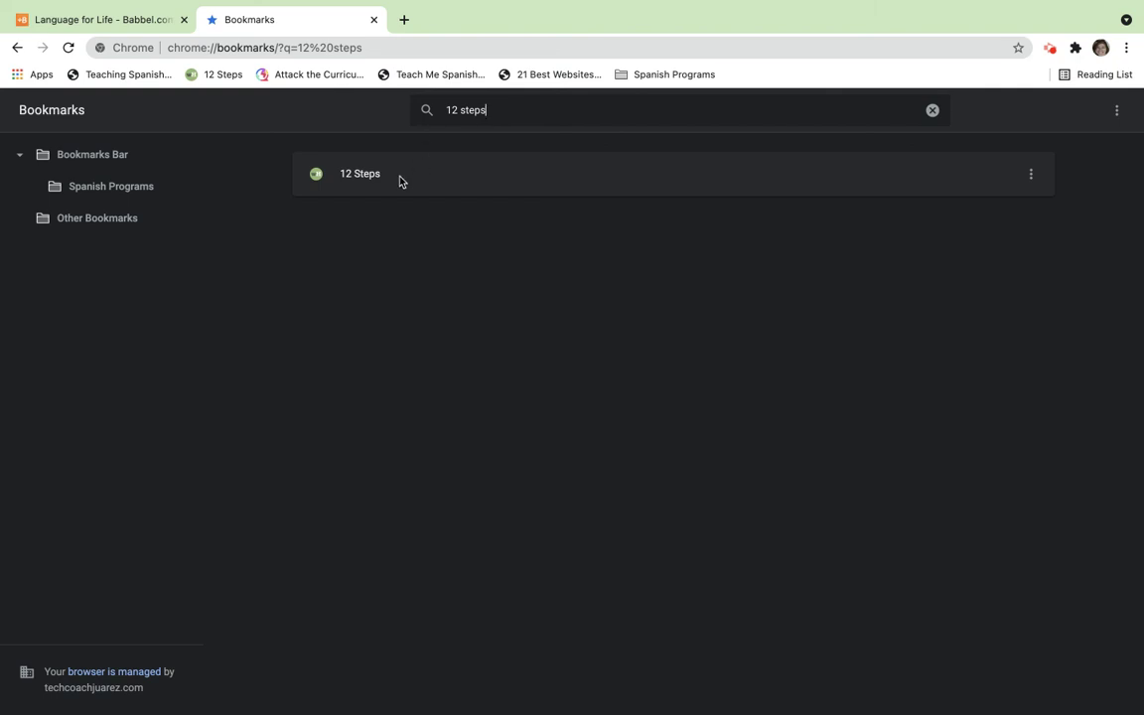